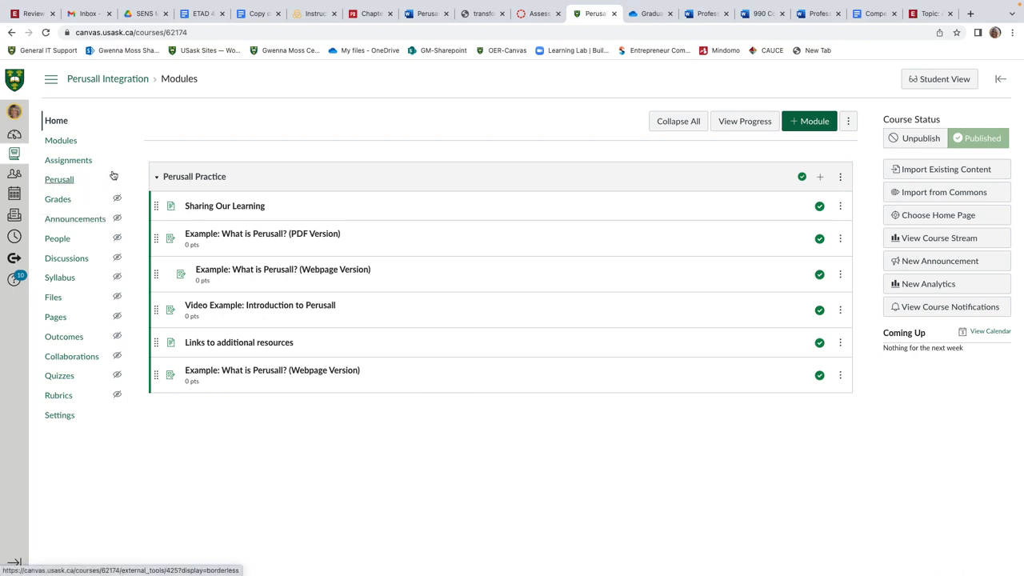
- In the course's navigation settings, move Grades below SCORM among the items hidden from students and save the navigation
{"action": "left_click", "coordinate": [59, 415]}
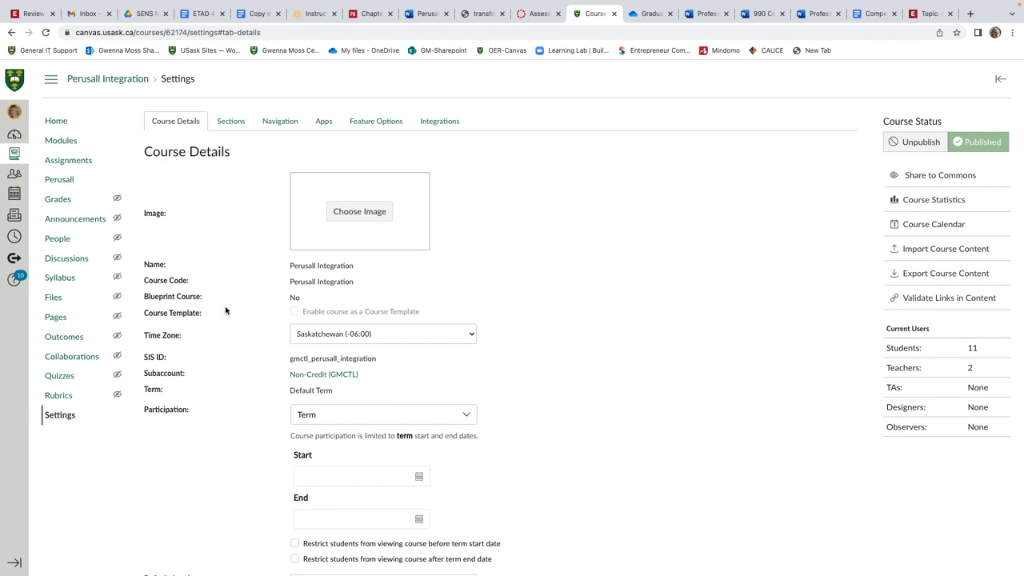
{"action": "left_click", "coordinate": [285, 124]}
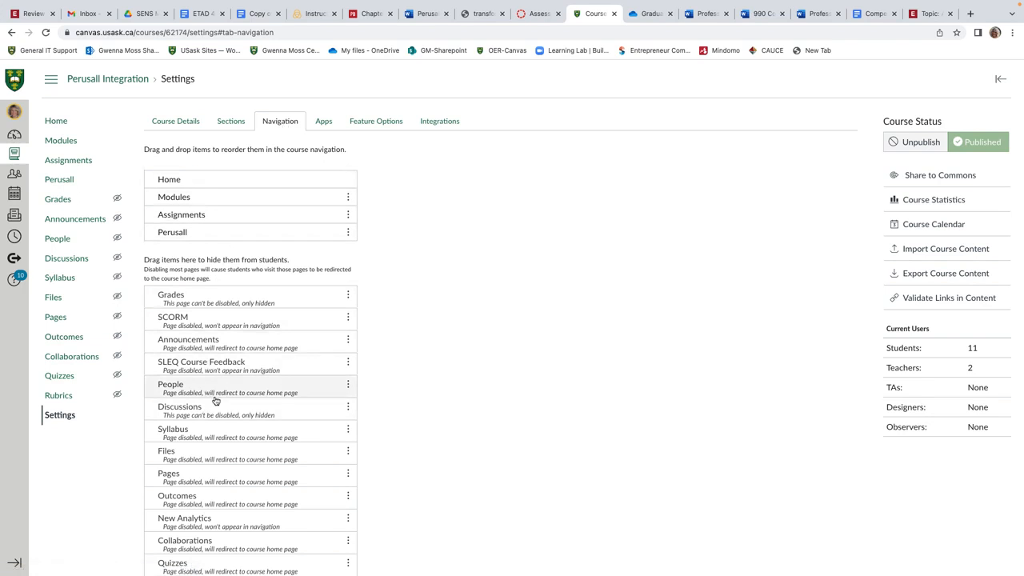
{"action": "scroll", "coordinate": [228, 404], "scroll_direction": "down", "scroll_amount": 2}
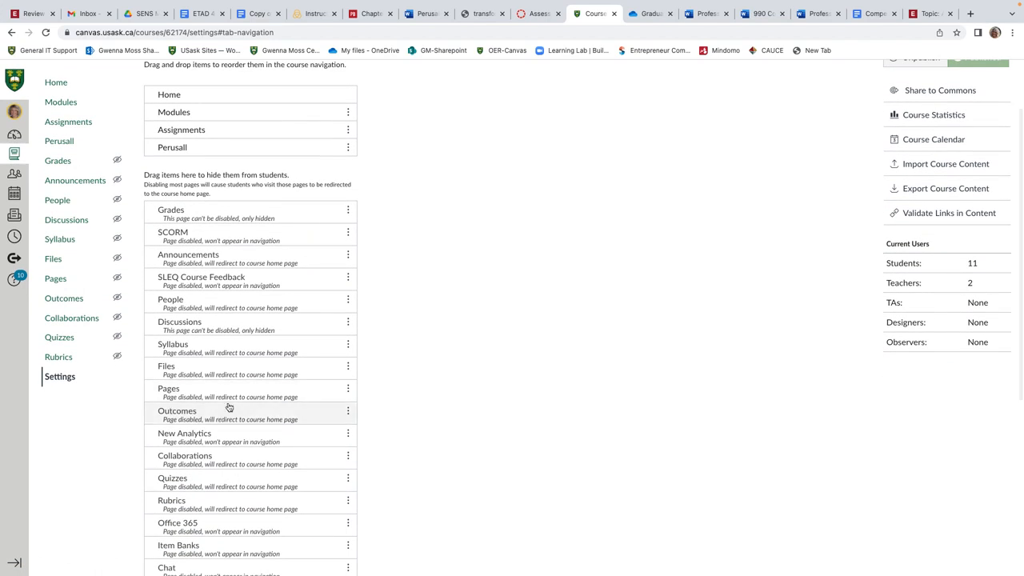
{"action": "scroll", "coordinate": [230, 437], "scroll_direction": "down", "scroll_amount": 1}
{"action": "scroll", "coordinate": [231, 445], "scroll_direction": "up", "scroll_amount": 3}
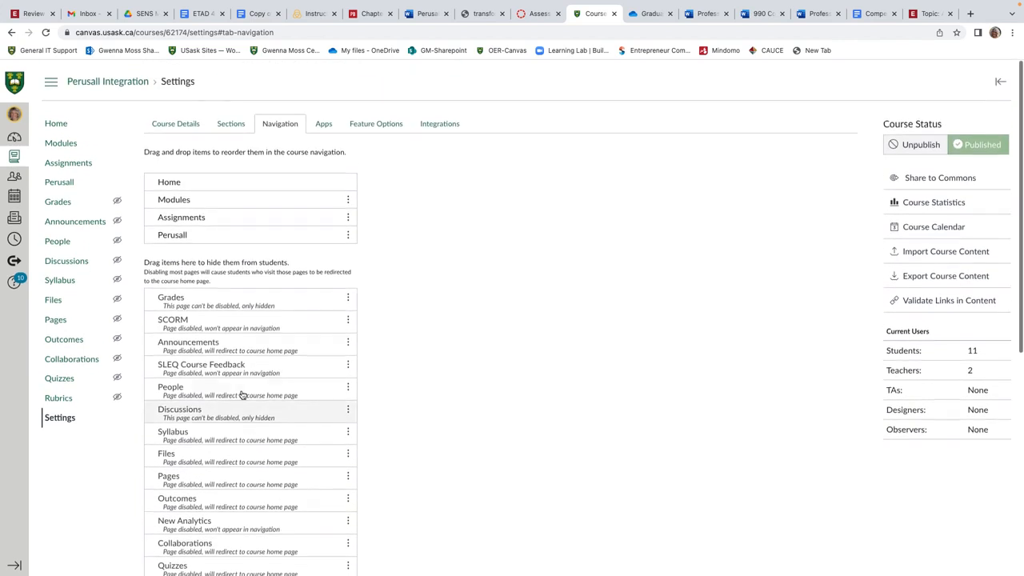
{"action": "left_click", "coordinate": [237, 304]}
{"action": "mouse_move", "coordinate": [238, 304]}
{"action": "left_mouse_down"}
{"action": "mouse_move", "coordinate": [238, 238]}
{"action": "mouse_move", "coordinate": [233, 323]}
{"action": "left_mouse_up"}
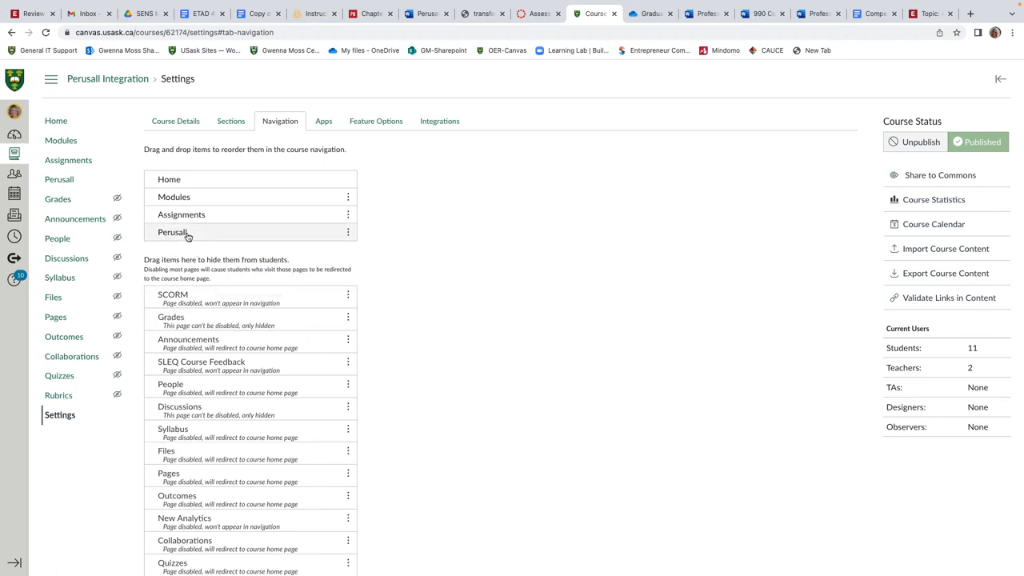
{"action": "scroll", "coordinate": [416, 336], "scroll_direction": "down", "scroll_amount": 10}
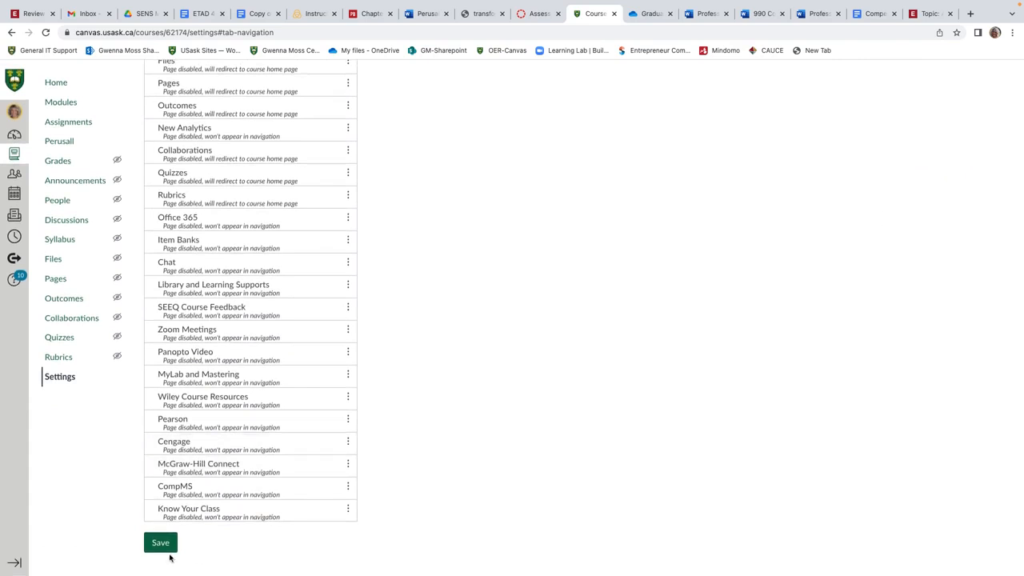
{"action": "left_click", "coordinate": [157, 544]}
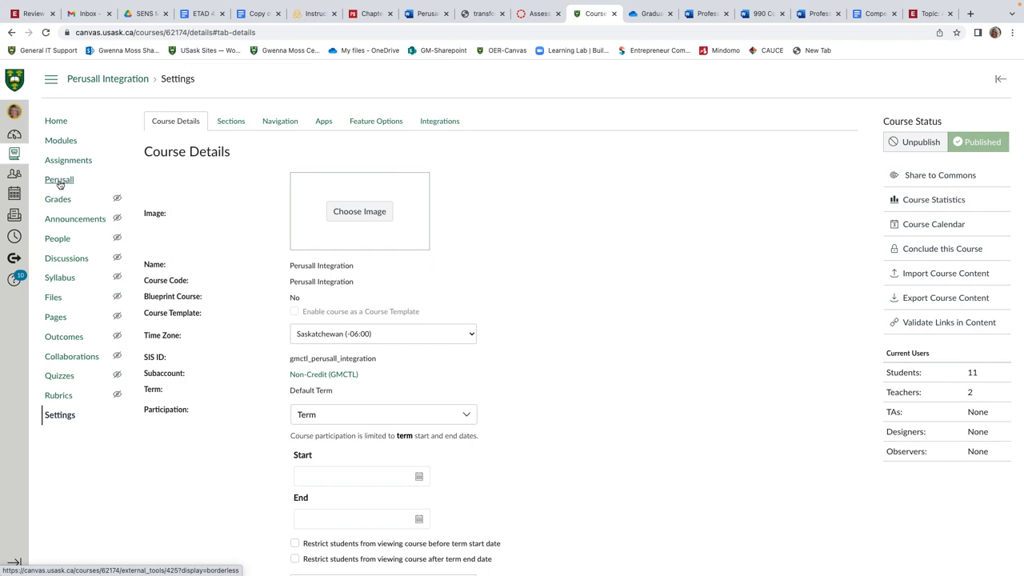
- Launch Perusall from the Canvas course navigation, revisit the Canvas course page, and return to the Perusall course
{"action": "left_click", "coordinate": [59, 182]}
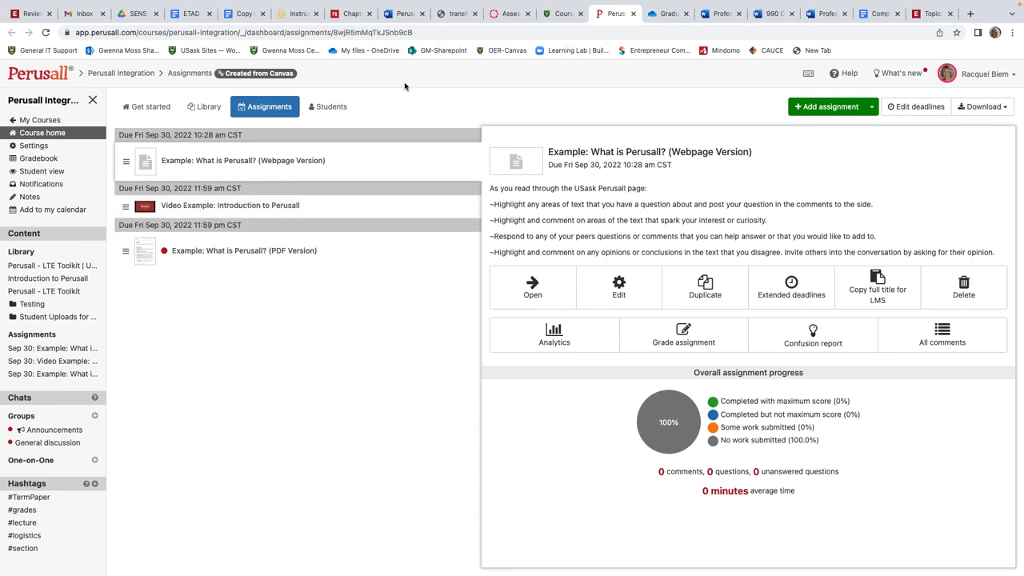
{"action": "left_click", "coordinate": [561, 13]}
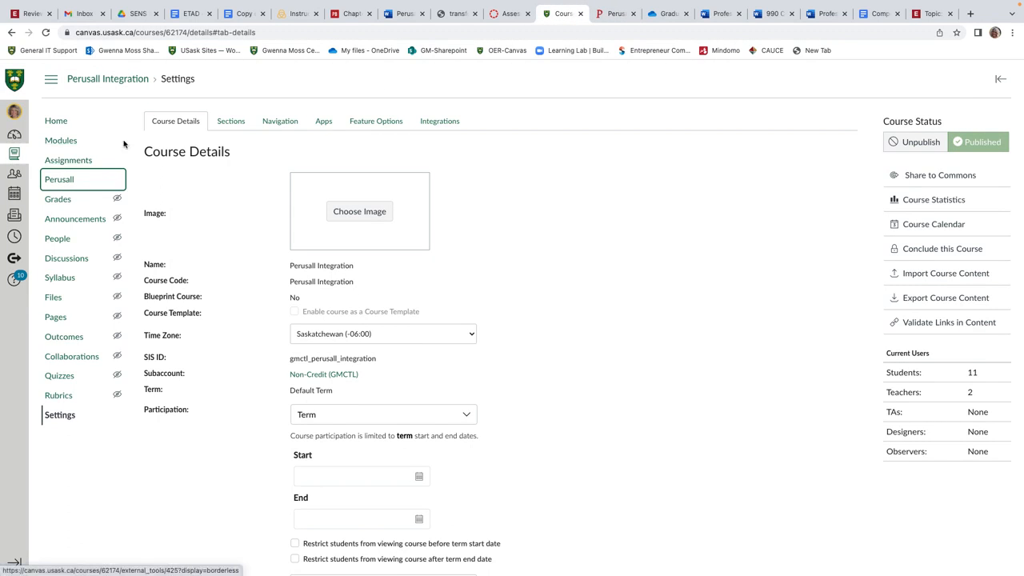
{"action": "left_click", "coordinate": [614, 14]}
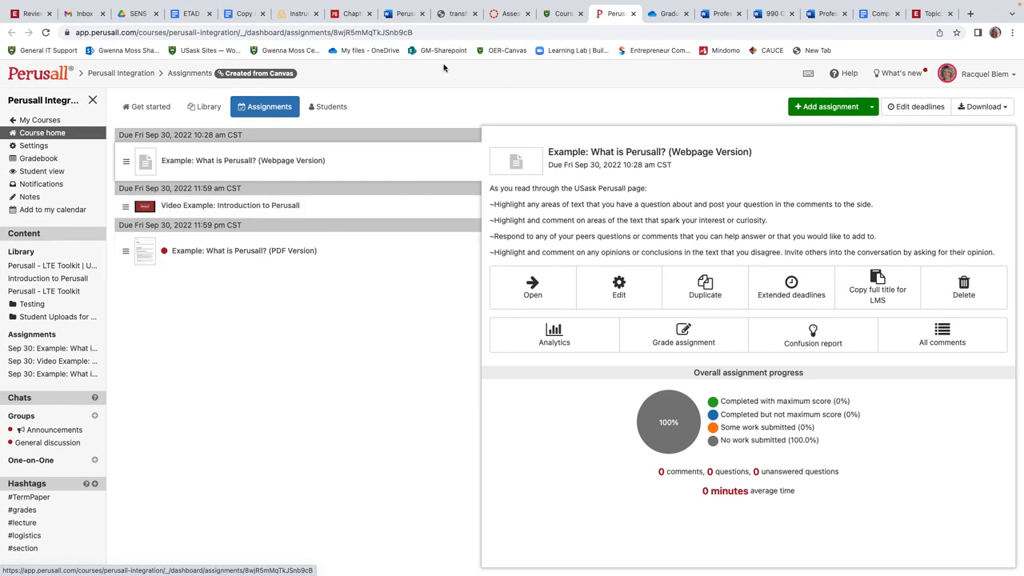
{"action": "left_click", "coordinate": [564, 15]}
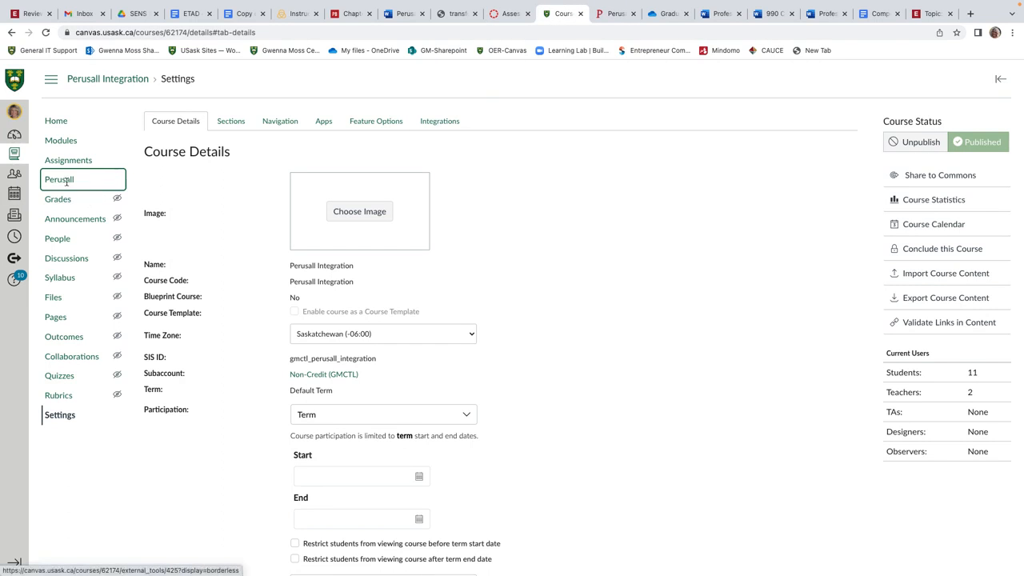
{"action": "left_click", "coordinate": [613, 15]}
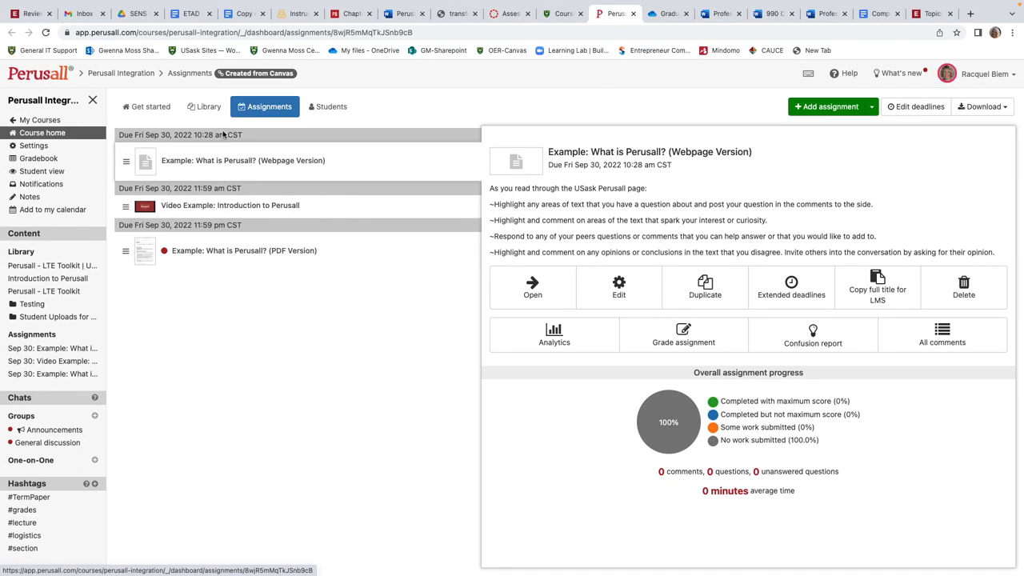
{"action": "left_click", "coordinate": [203, 111]}
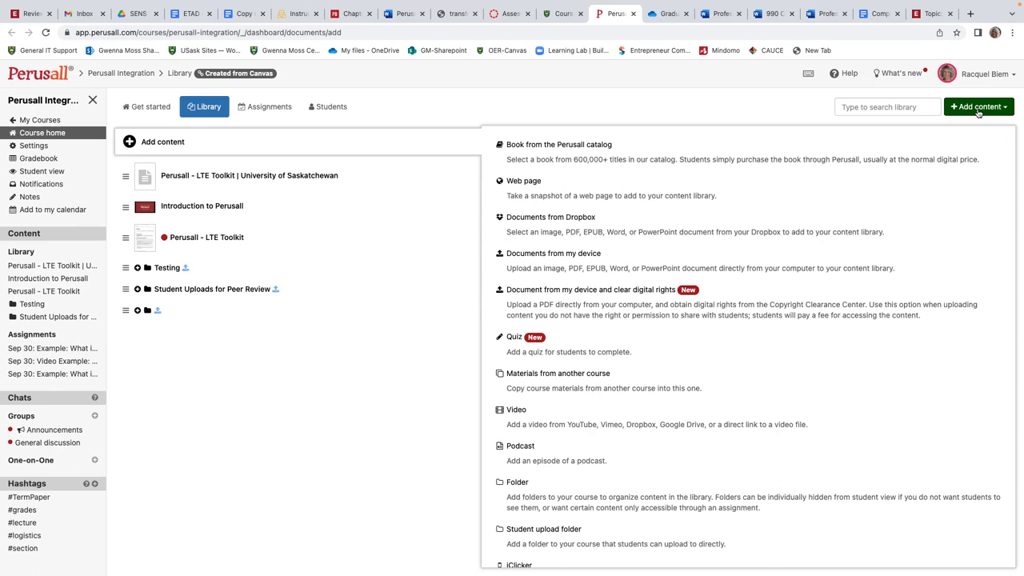
{"action": "left_click", "coordinate": [978, 110]}
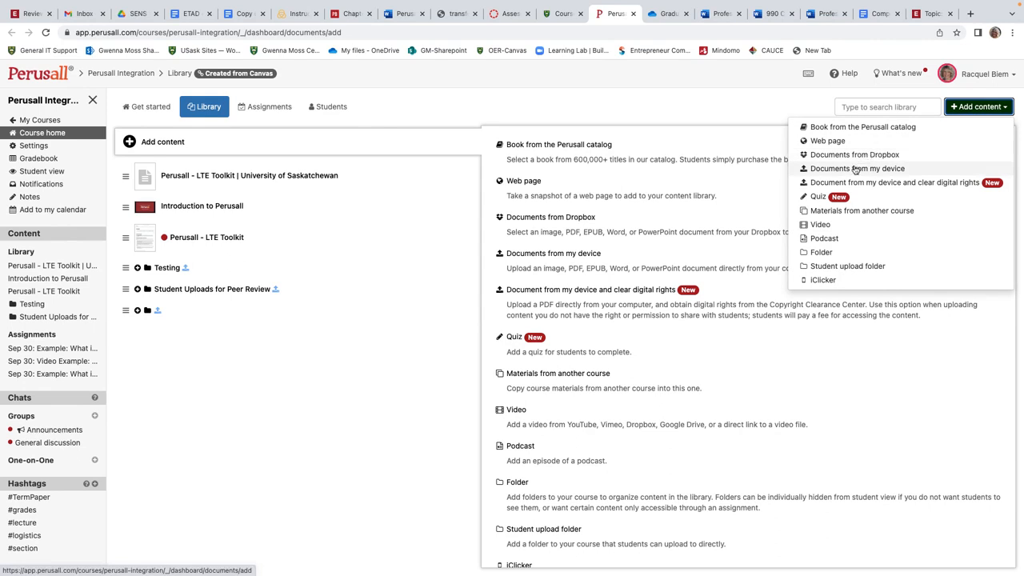
{"action": "left_click", "coordinate": [848, 170]}
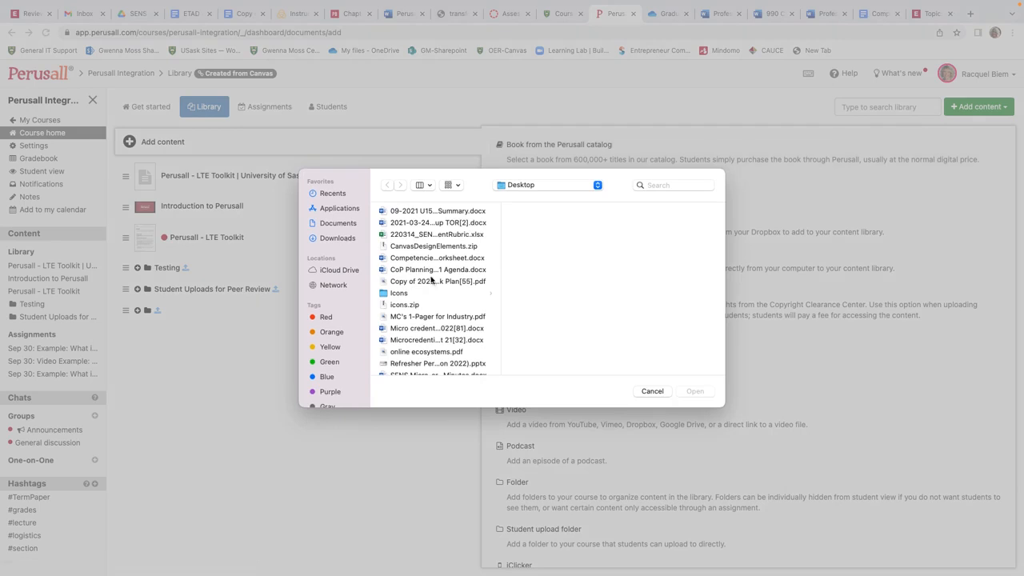
{"action": "left_click", "coordinate": [428, 212]}
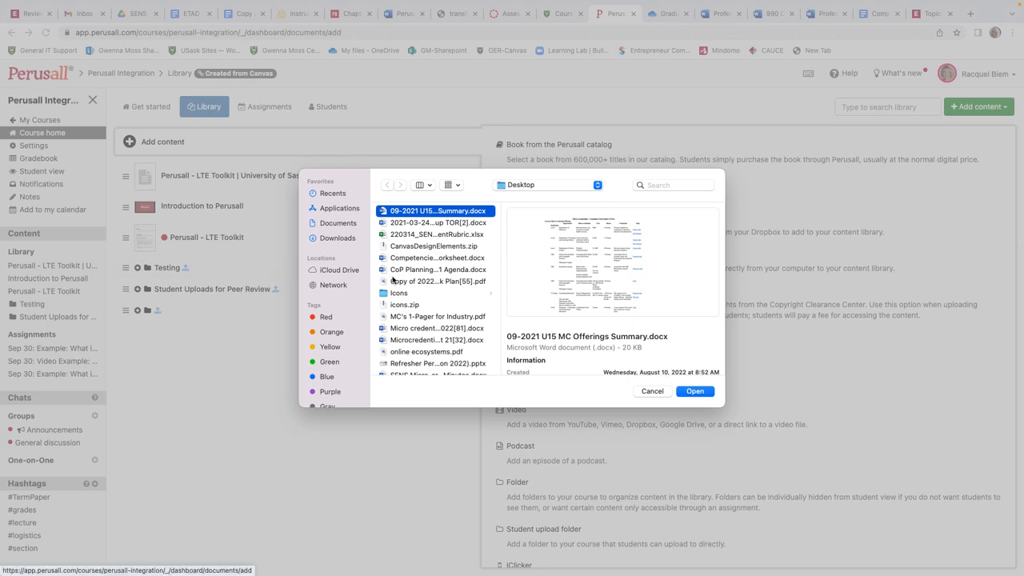
{"action": "left_click", "coordinate": [650, 391]}
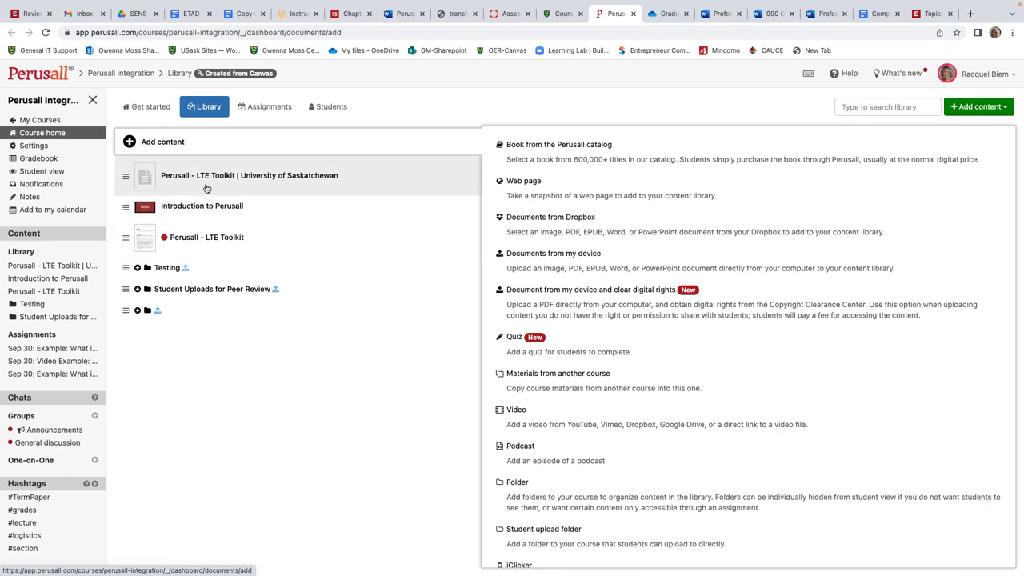
- Start a new assignment and choose the Perusall - LTE Toolkit document as the content of its first part
{"action": "left_click", "coordinate": [265, 111]}
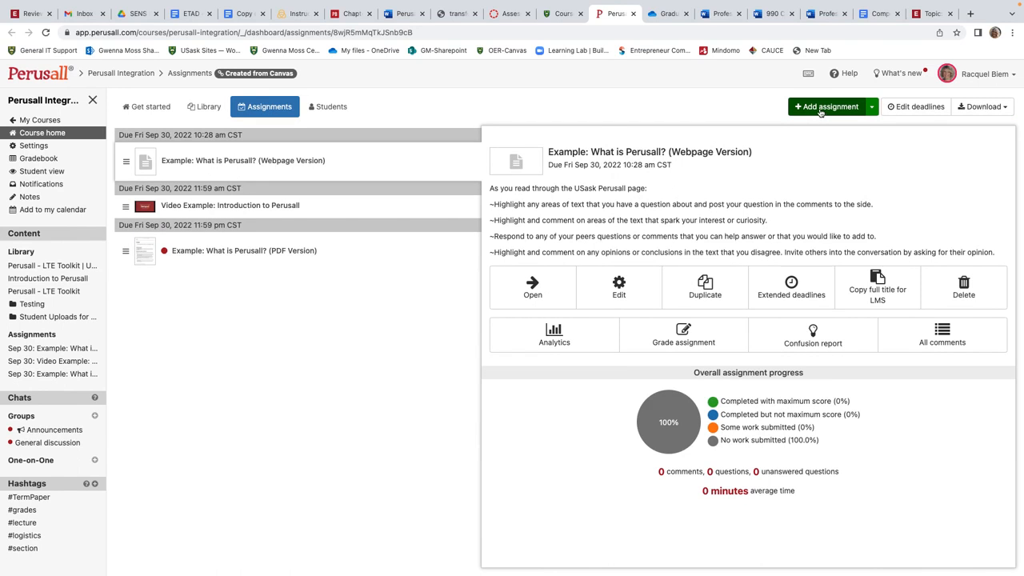
{"action": "left_click", "coordinate": [820, 111]}
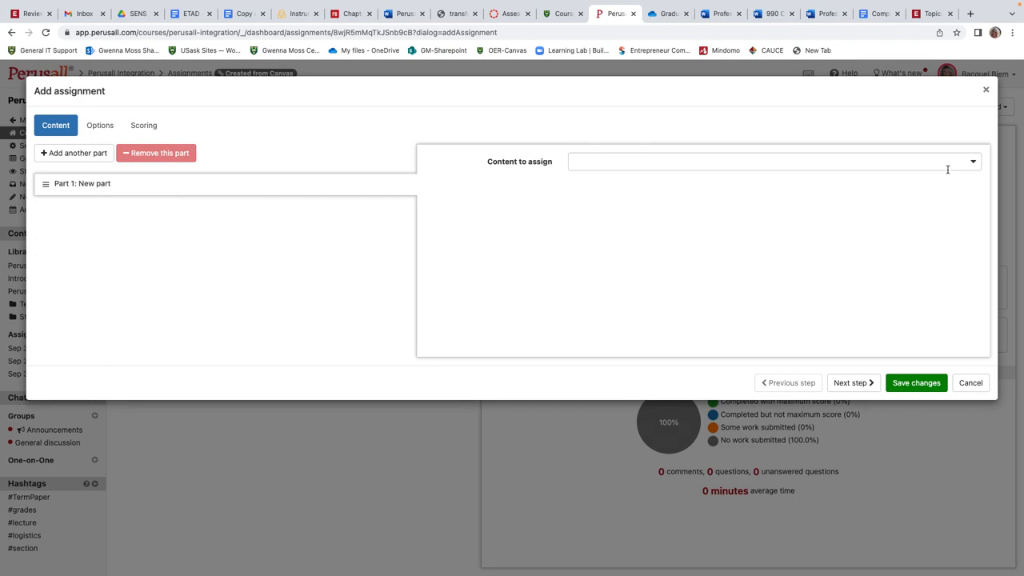
{"action": "left_click", "coordinate": [973, 163]}
{"action": "scroll", "coordinate": [908, 220], "scroll_direction": "down", "scroll_amount": 2}
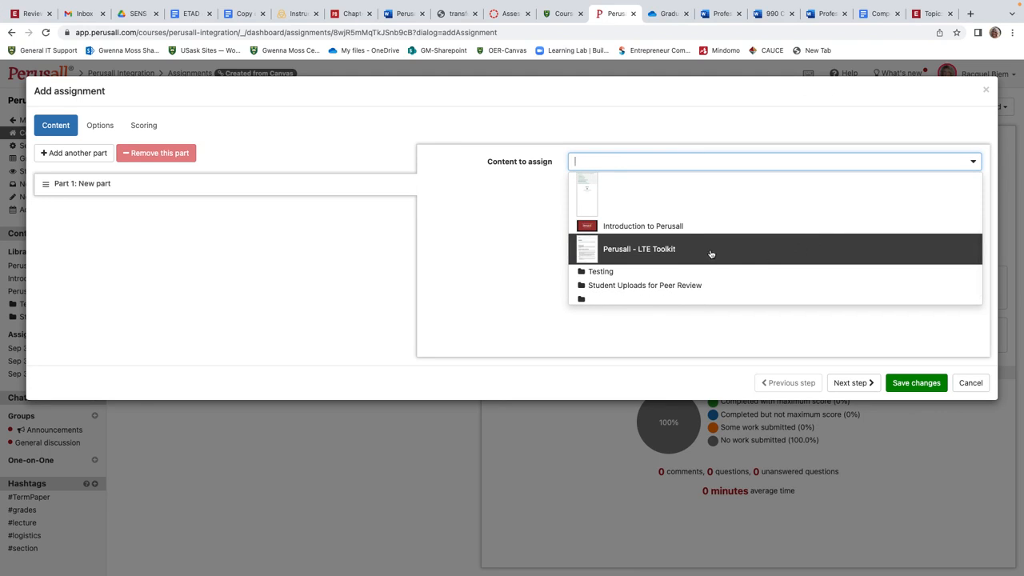
{"action": "left_click", "coordinate": [664, 250]}
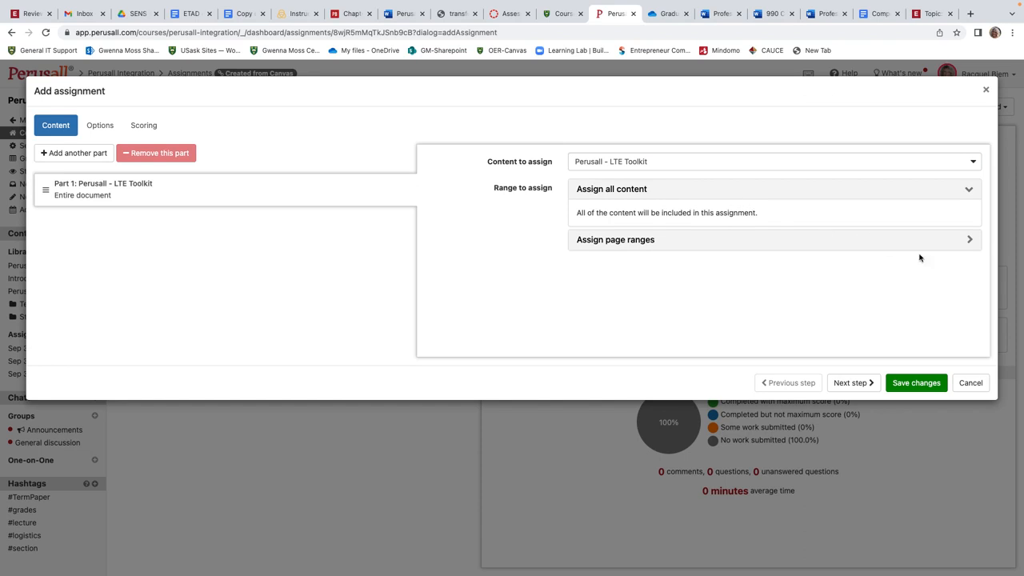
- Limit the LTE Toolkit part to a page range from page 3 to page 6
{"action": "left_click", "coordinate": [970, 243]}
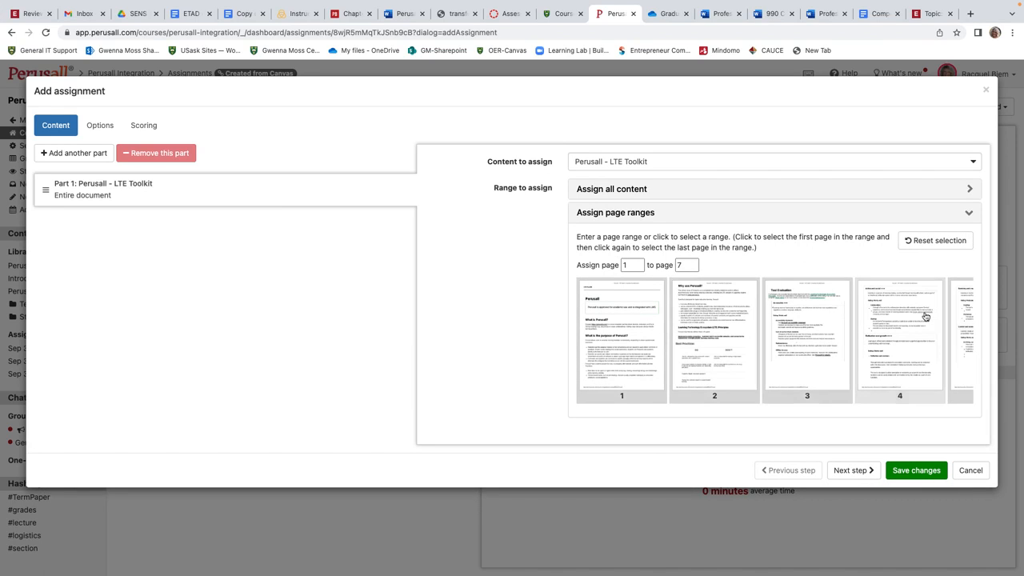
{"action": "double_click", "coordinate": [624, 267]}
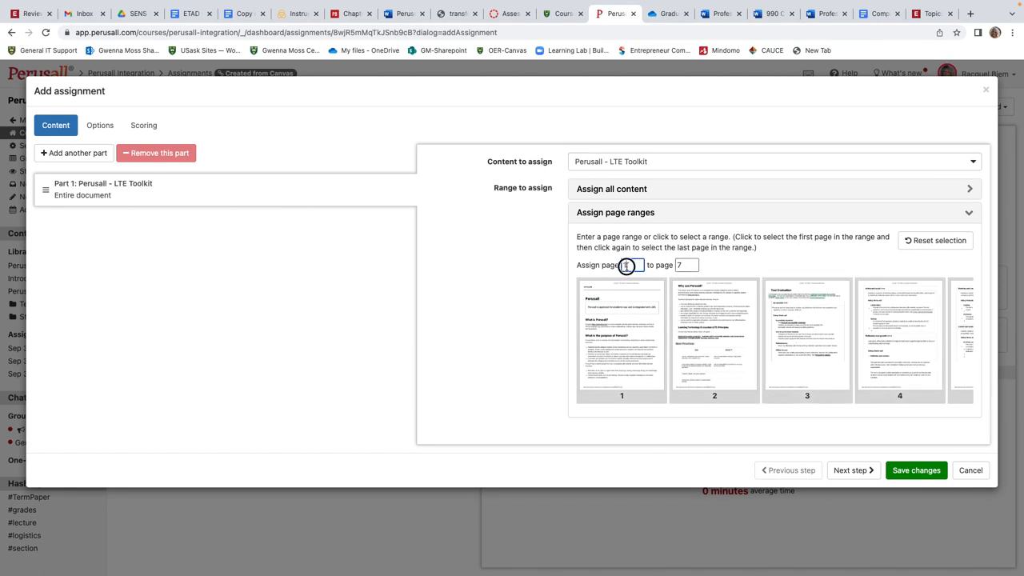
{"action": "type", "text": "3"}
{"action": "double_click", "coordinate": [688, 264]}
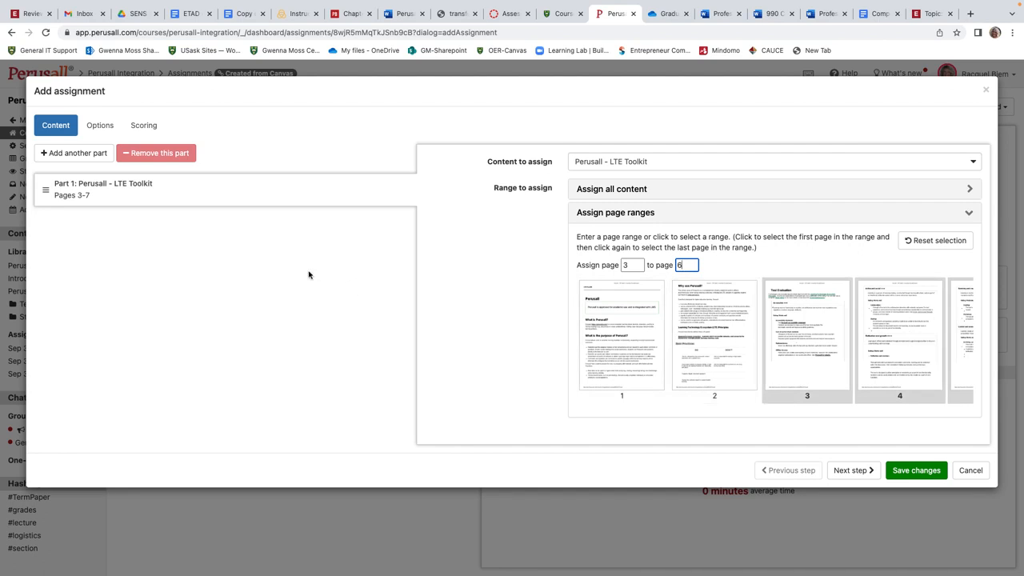
- Add a second part to the assignment with the Introduction to Perusall video as its content
{"action": "left_click", "coordinate": [81, 154]}
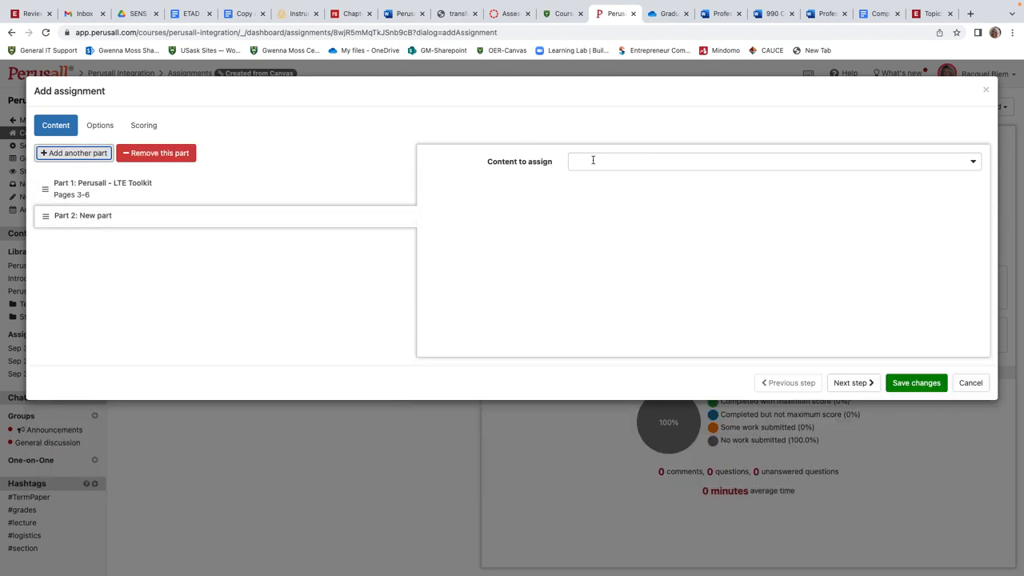
{"action": "left_click", "coordinate": [973, 164]}
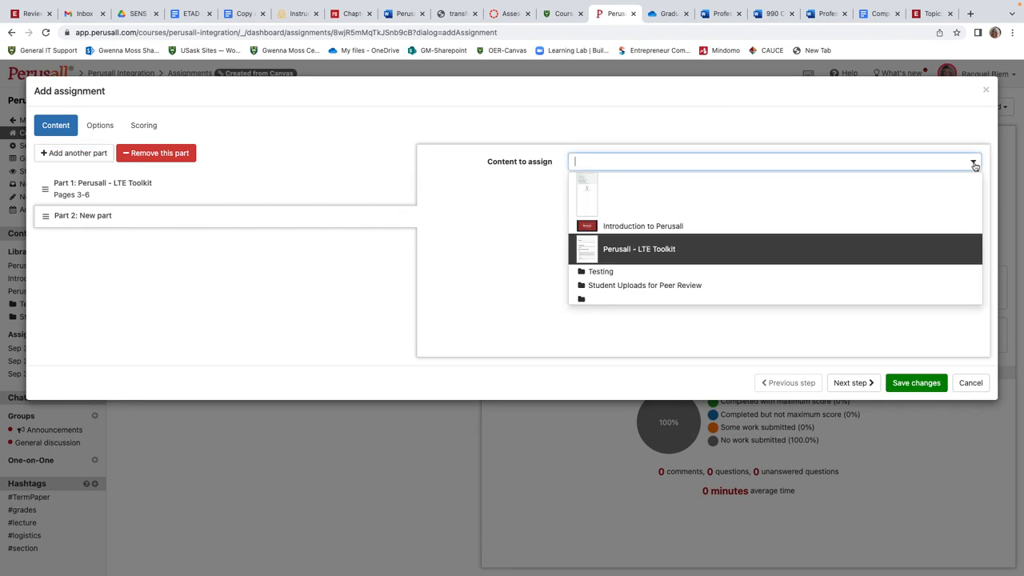
{"action": "left_click", "coordinate": [664, 227]}
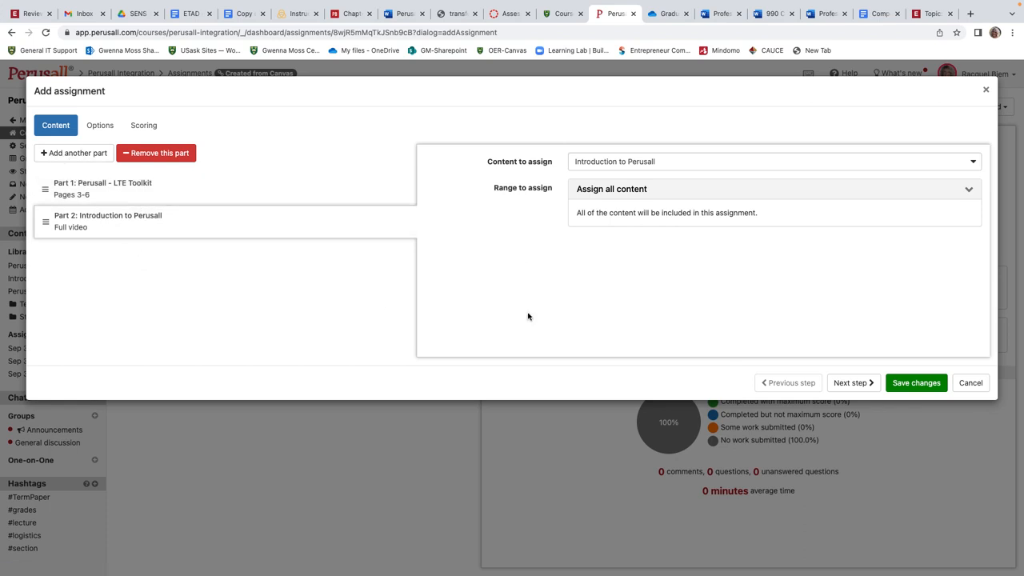
- Proceed to the assignment options and set the submission deadline to August 31, 2022 9:55 AM
{"action": "left_click", "coordinate": [850, 383]}
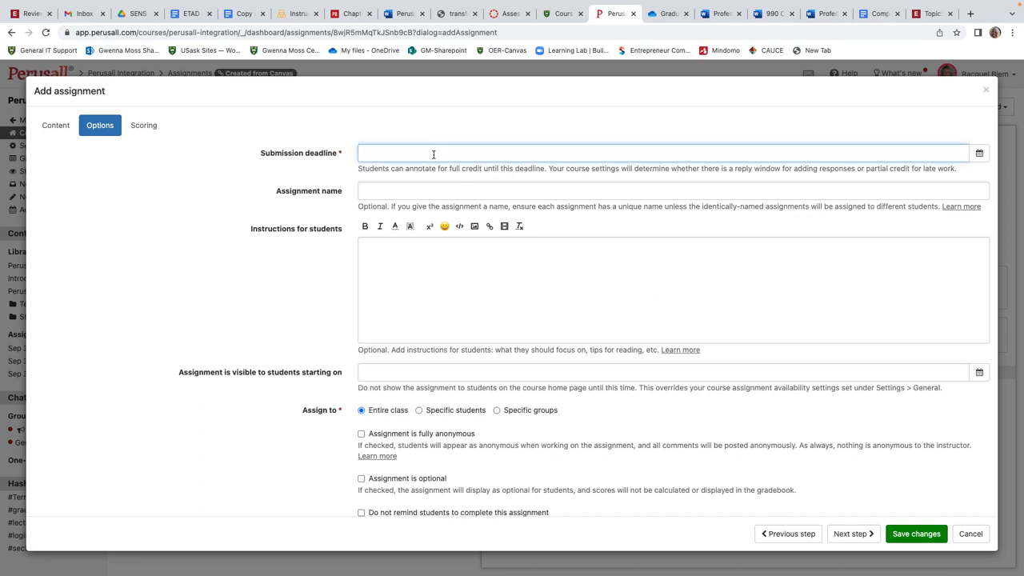
{"action": "left_click", "coordinate": [423, 191]}
{"action": "left_click", "coordinate": [433, 266]}
{"action": "left_click", "coordinate": [404, 153]}
{"action": "left_click", "coordinate": [979, 155]}
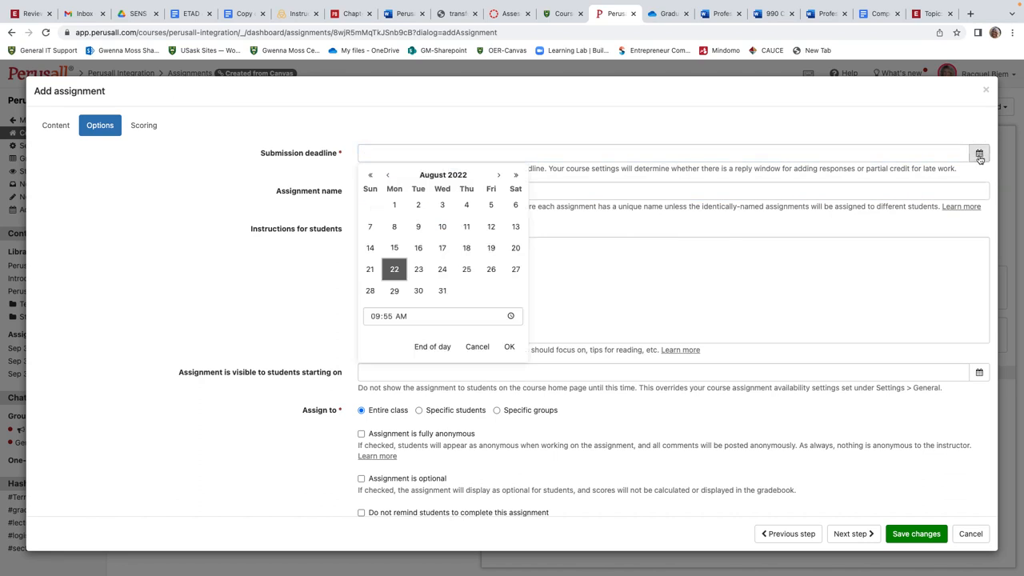
{"action": "left_click", "coordinate": [451, 297]}
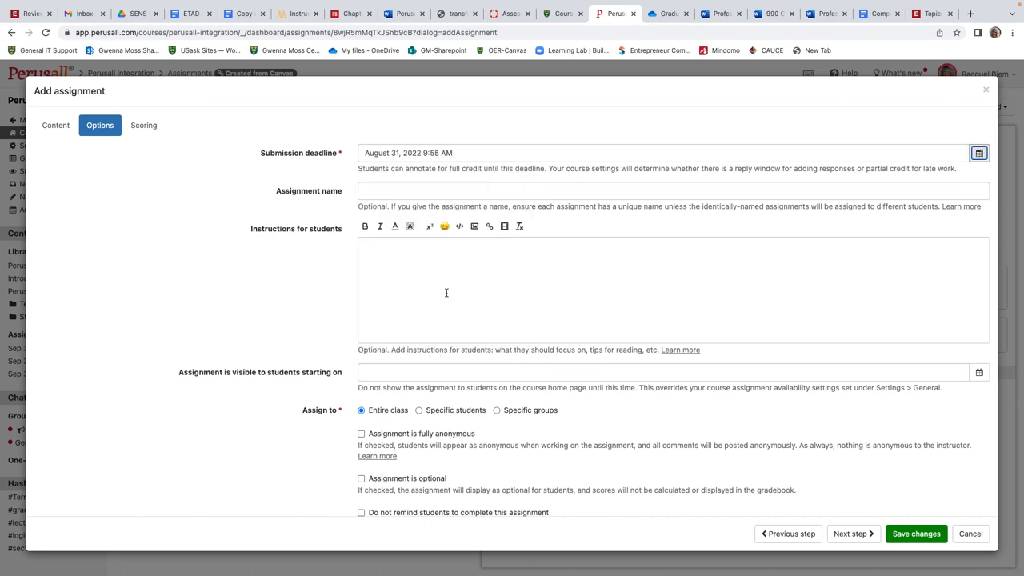
- Name the assignment "Testing"
{"action": "left_click", "coordinate": [420, 190]}
{"action": "type", "text": "Tesstin"}
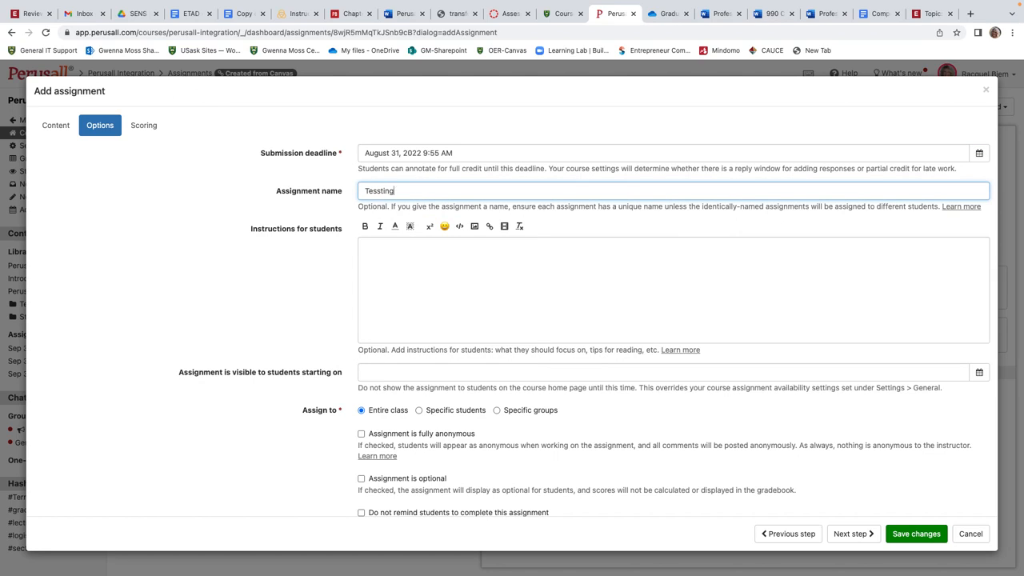
{"action": "type", "text": "g"}
{"action": "key", "text": "BackSpace"}
{"action": "key", "text": "BackSpace"}
{"action": "key", "text": "BackSpace"}
{"action": "key", "text": "BackSpace"}
{"action": "key", "text": "BackSpace"}
{"action": "type", "text": "ting"}
- Enter "Instructions go here." as the instructions for students
{"action": "left_click", "coordinate": [411, 273]}
{"action": "type", "text": "Instructions go "}
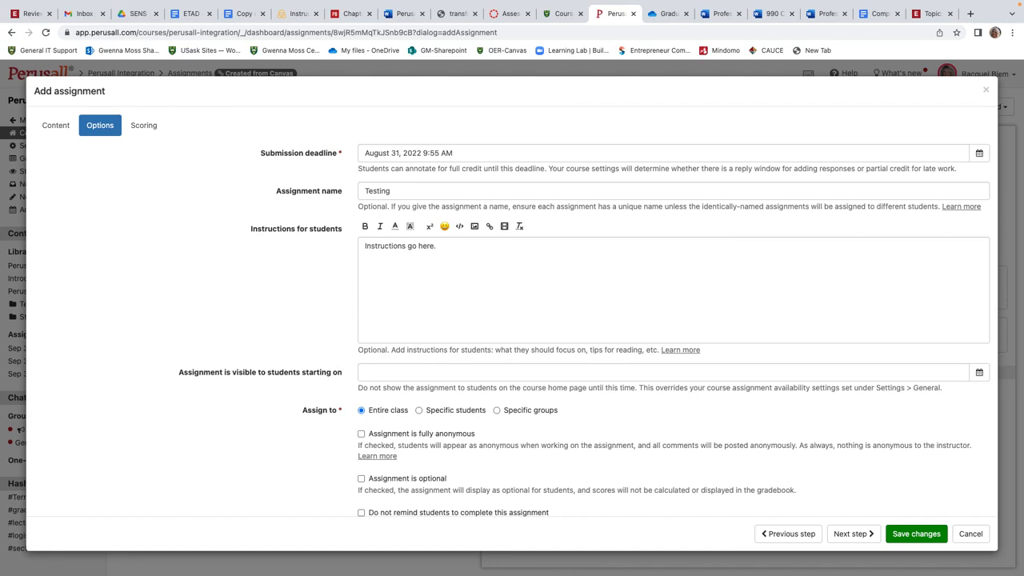
{"action": "type", "text": "here."}
- Try assigning the assignment to specific groups, and set it back to the entire class
{"action": "scroll", "coordinate": [577, 287], "scroll_direction": "down", "scroll_amount": 1}
{"action": "scroll", "coordinate": [577, 287], "scroll_direction": "down", "scroll_amount": 2}
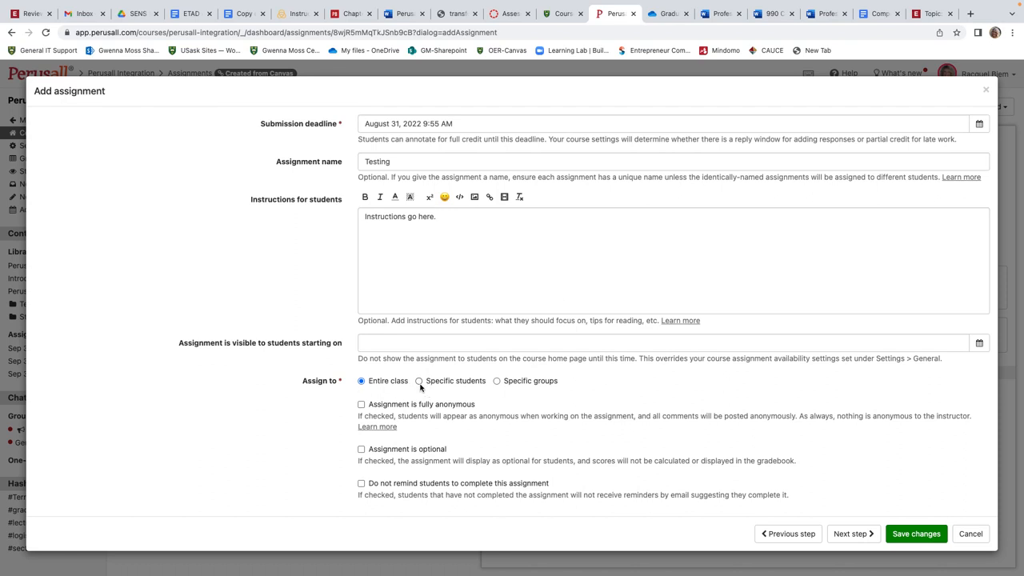
{"action": "left_click", "coordinate": [496, 382]}
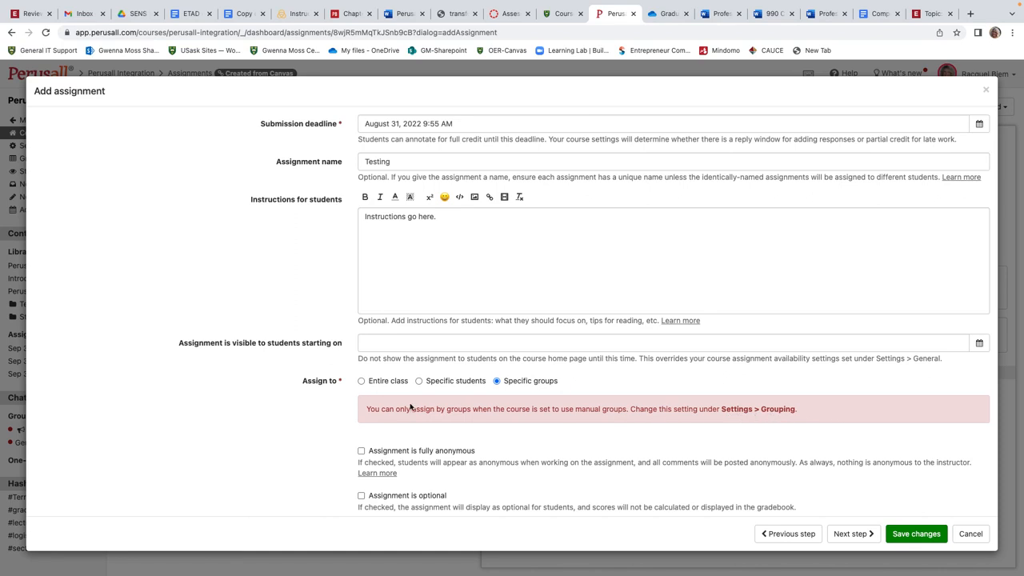
{"action": "left_click", "coordinate": [361, 382]}
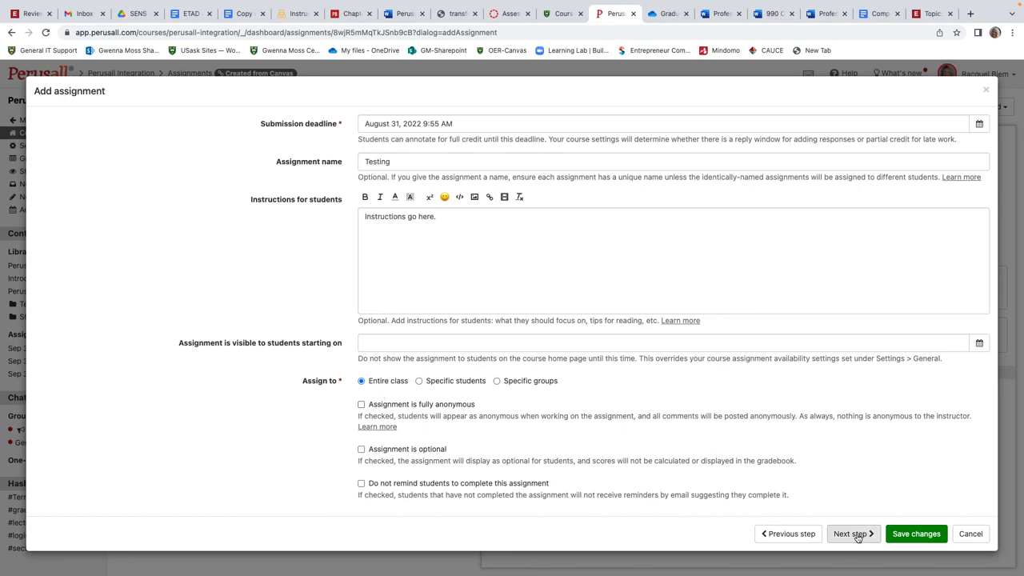
- Proceed to the assignment's scoring settings and specify custom scoring for this assignment
{"action": "scroll", "coordinate": [785, 457], "scroll_direction": "up", "scroll_amount": 1}
{"action": "scroll", "coordinate": [786, 457], "scroll_direction": "down", "scroll_amount": 1}
{"action": "left_click", "coordinate": [851, 534]}
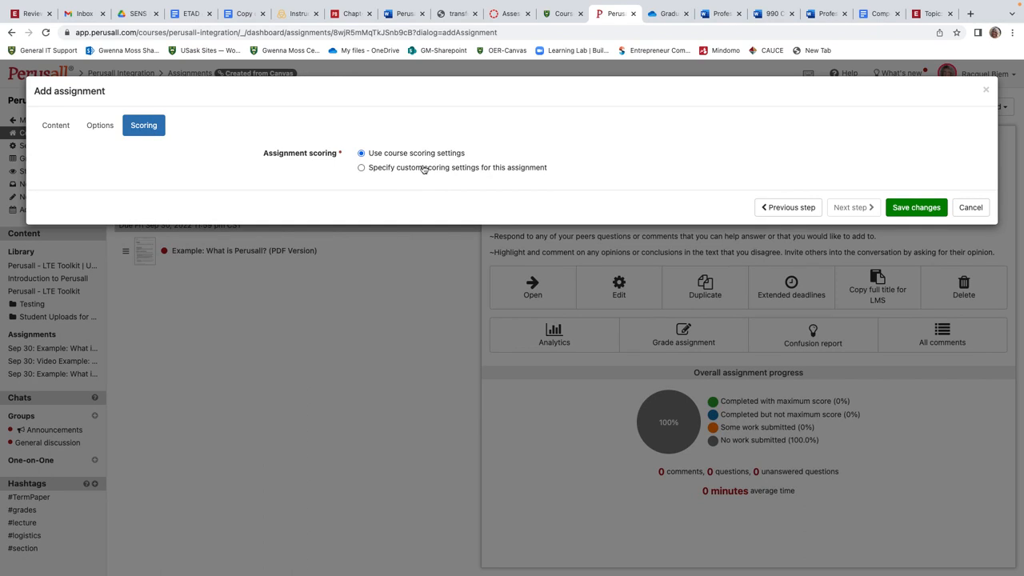
{"action": "left_click", "coordinate": [361, 168]}
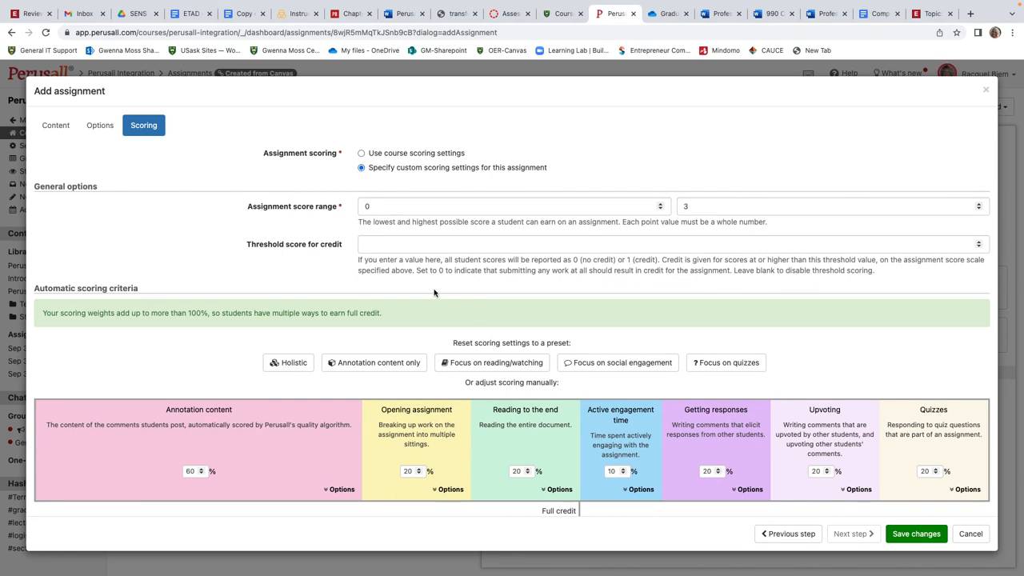
{"action": "scroll", "coordinate": [403, 296], "scroll_direction": "down", "scroll_amount": 1}
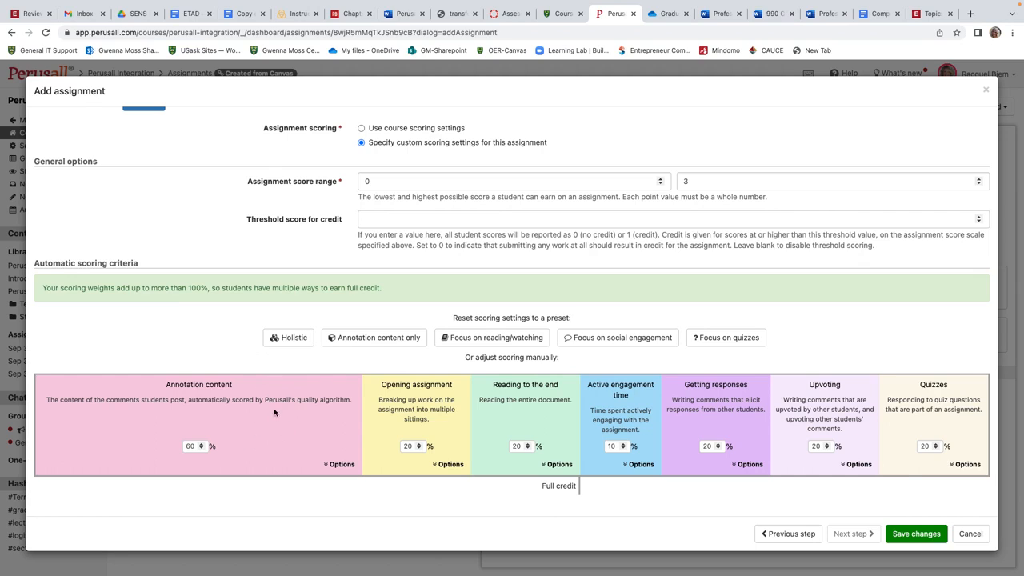
- Apply the Annotation content only scoring preset and set the number of high-quality comments needed for full credit to 4
{"action": "left_click", "coordinate": [332, 337]}
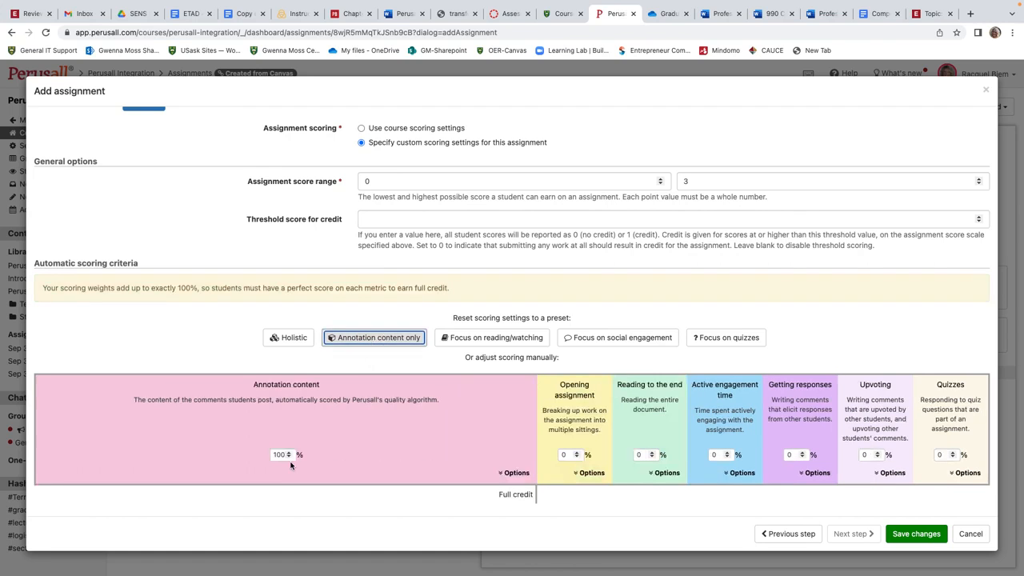
{"action": "left_click", "coordinate": [504, 473]}
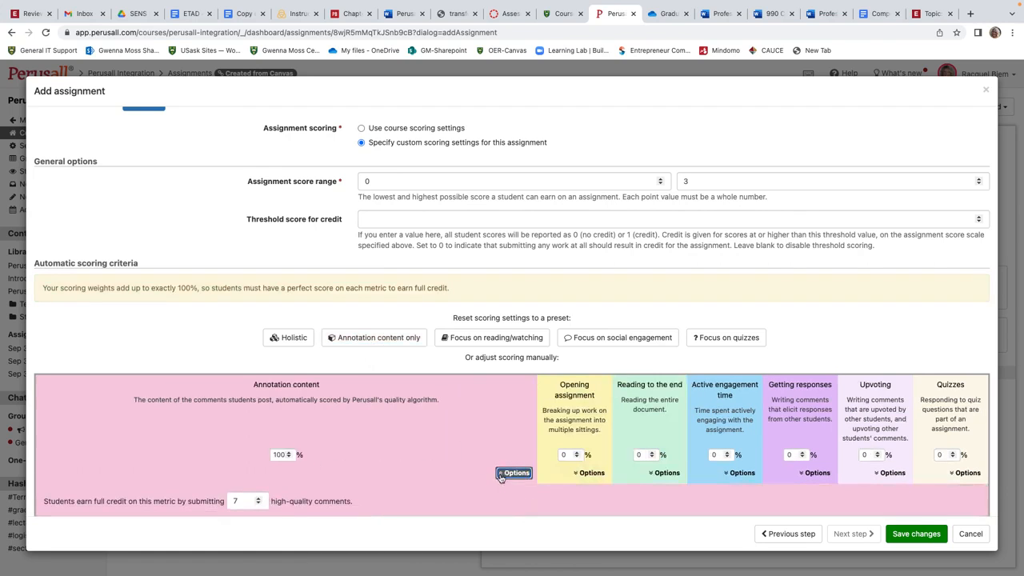
{"action": "scroll", "coordinate": [412, 469], "scroll_direction": "down", "scroll_amount": 3}
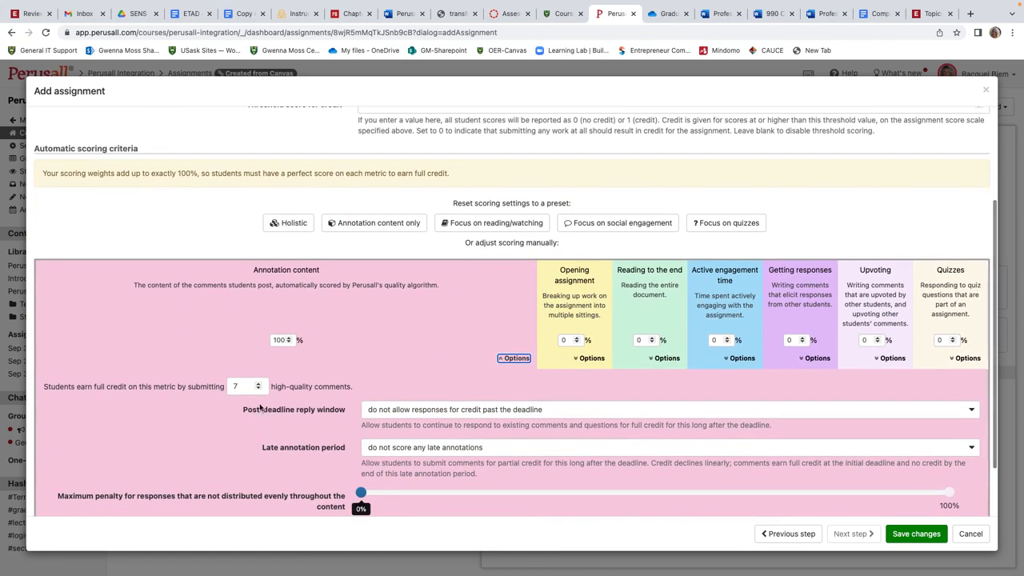
{"action": "left_click", "coordinate": [257, 389]}
{"action": "left_click", "coordinate": [258, 390]}
{"action": "left_click", "coordinate": [258, 390]}
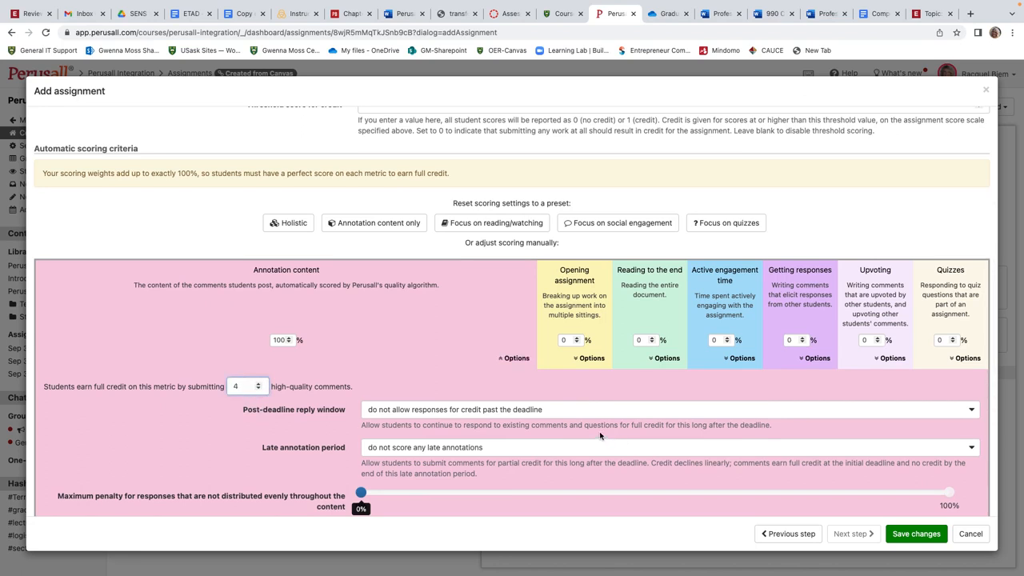
- Examine the available choices for the post-deadline reply window and the late annotation period without changing either
{"action": "scroll", "coordinate": [604, 435], "scroll_direction": "down", "scroll_amount": 2}
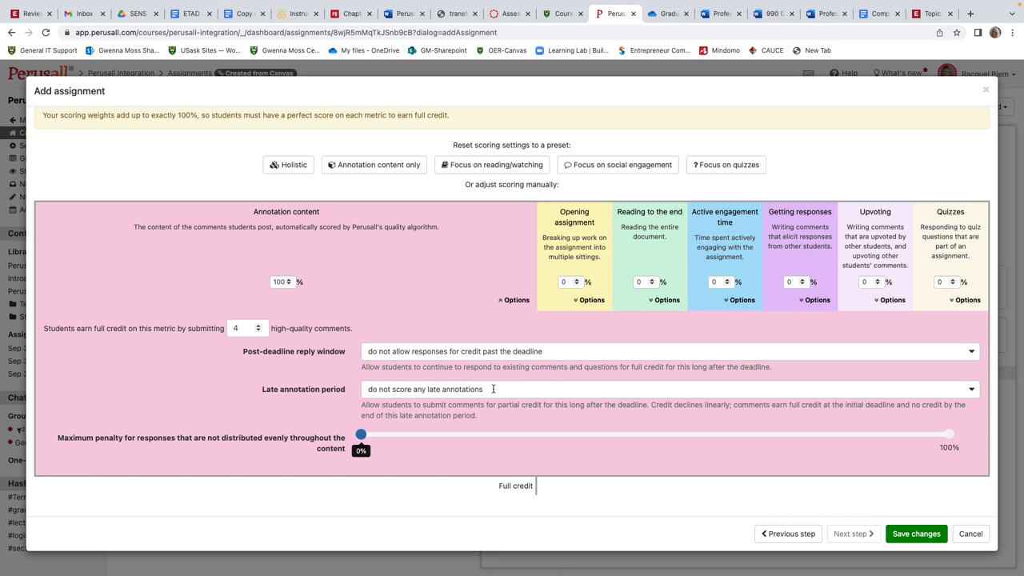
{"action": "left_click", "coordinate": [972, 353]}
{"action": "left_click", "coordinate": [972, 354]}
{"action": "left_click", "coordinate": [972, 353]}
{"action": "left_click", "coordinate": [972, 354]}
{"action": "left_click", "coordinate": [972, 353]}
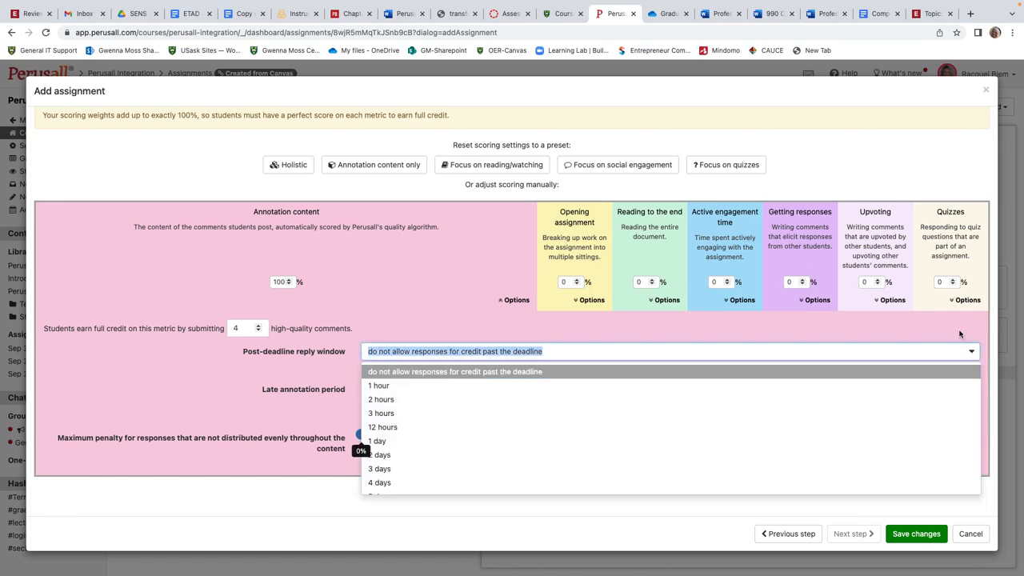
{"action": "left_click", "coordinate": [962, 334]}
{"action": "left_click", "coordinate": [973, 391]}
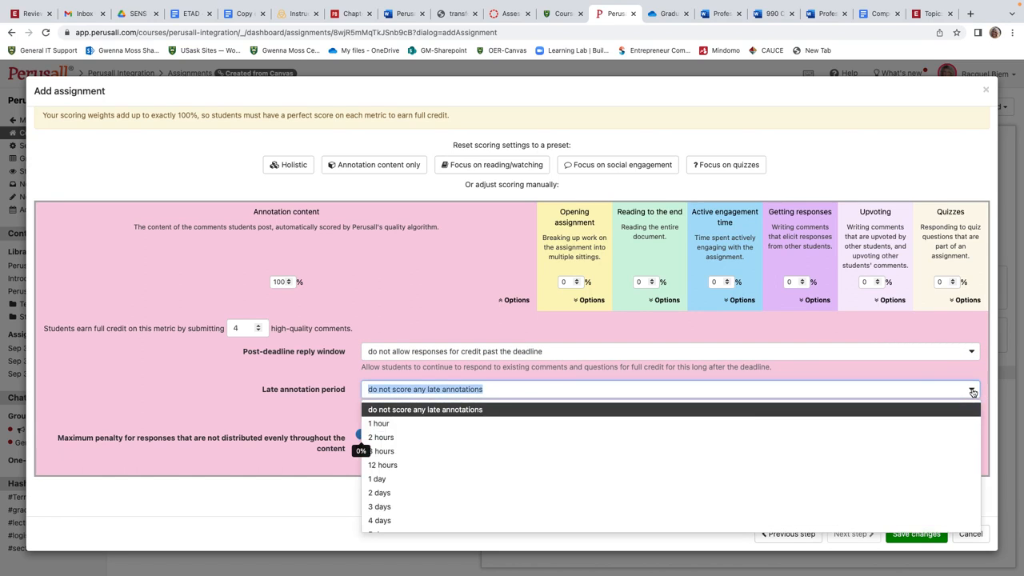
{"action": "left_click", "coordinate": [417, 301]}
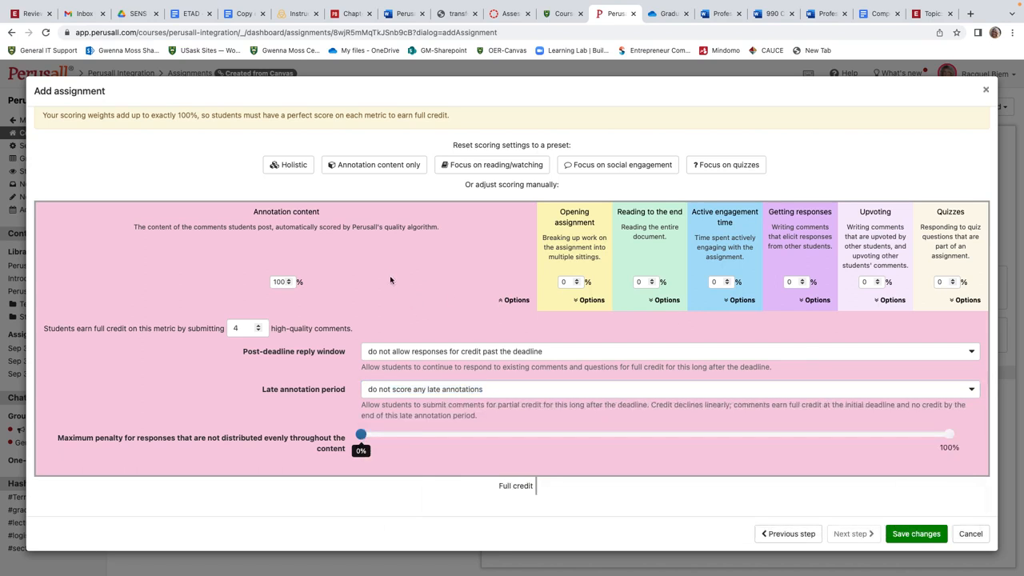
- Reset the scoring weights to the Holistic preset and save the assignment
{"action": "scroll", "coordinate": [356, 304], "scroll_direction": "up", "scroll_amount": 3}
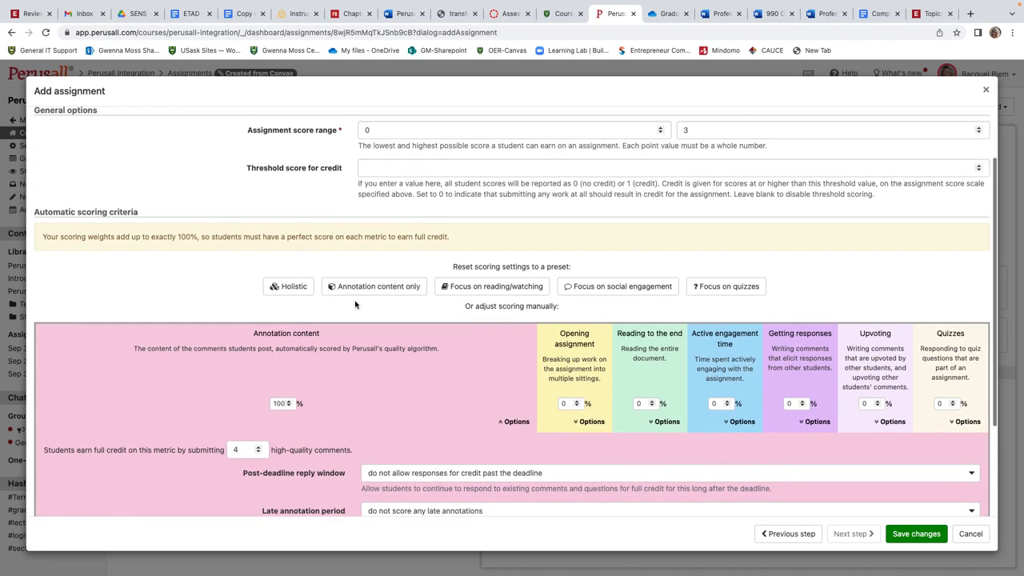
{"action": "left_click", "coordinate": [286, 285]}
{"action": "scroll", "coordinate": [444, 325], "scroll_direction": "up", "scroll_amount": 2}
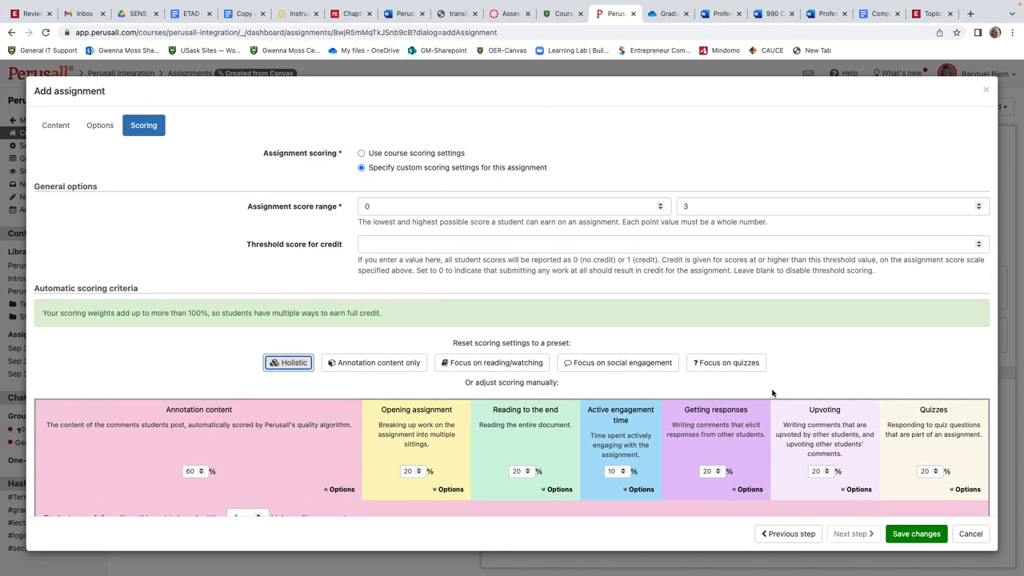
{"action": "left_click", "coordinate": [912, 534]}
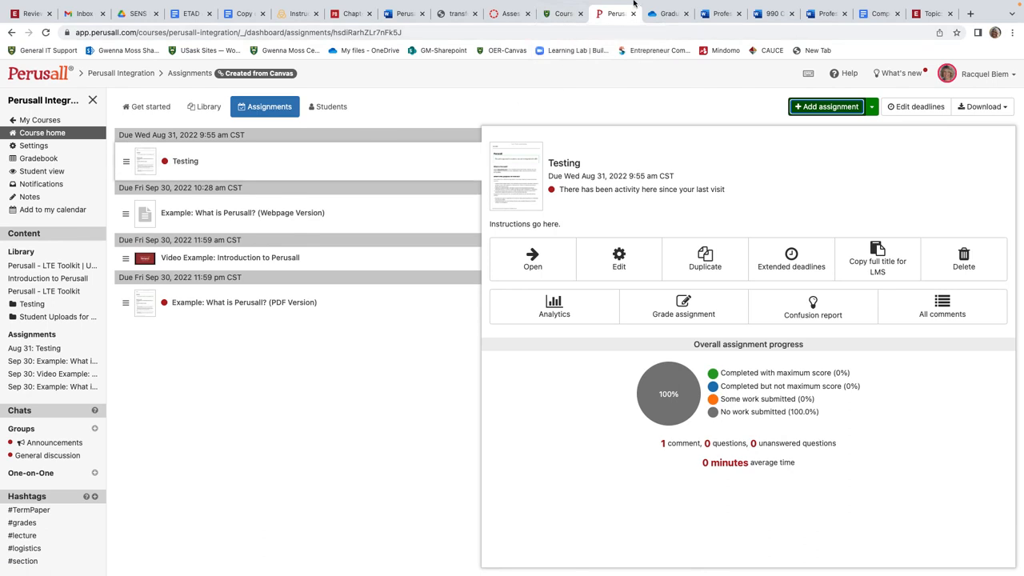
- Switch to the Canvas course, view its modules, and launch Perusall from the course navigation
{"action": "left_click", "coordinate": [560, 16]}
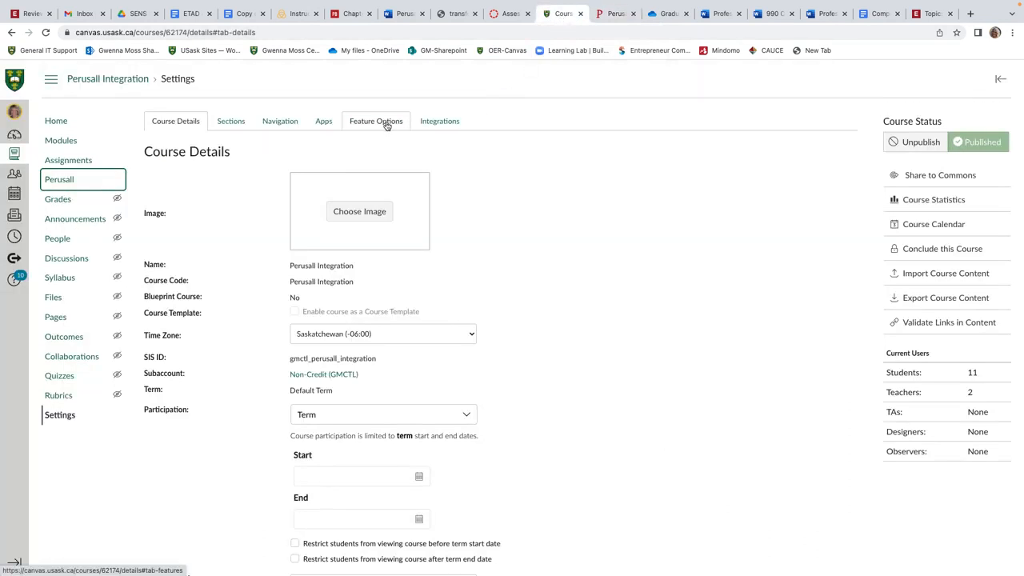
{"action": "left_click", "coordinate": [64, 144]}
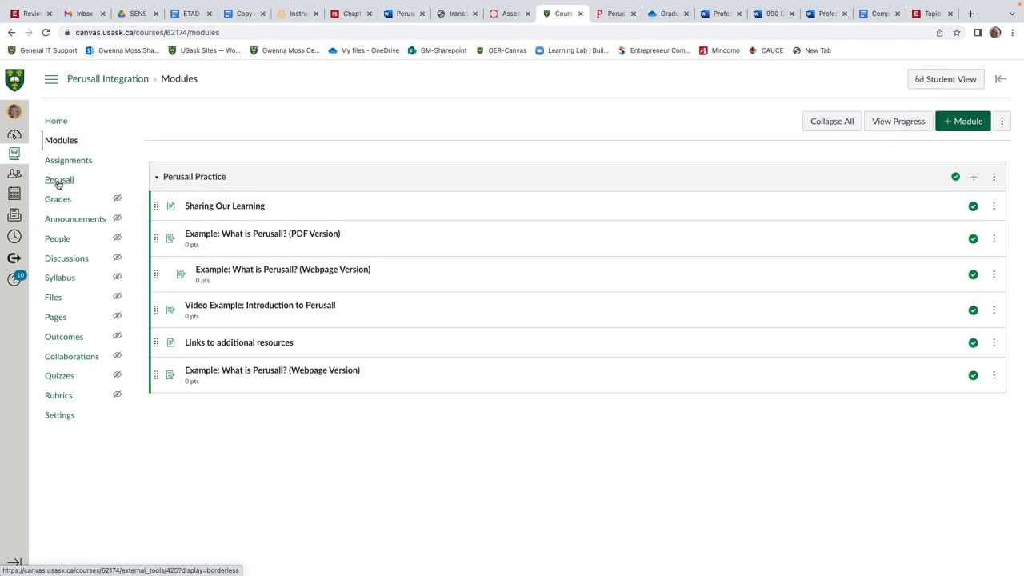
{"action": "left_click", "coordinate": [58, 181]}
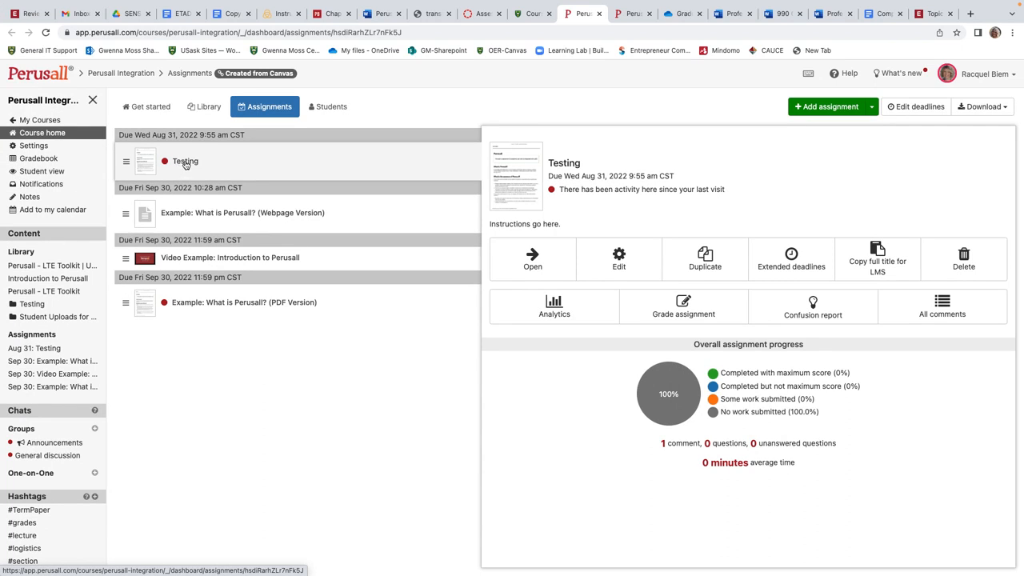
- Open the Testing assignment and view its assignment information with the deadline and instructions
{"action": "left_click", "coordinate": [533, 256]}
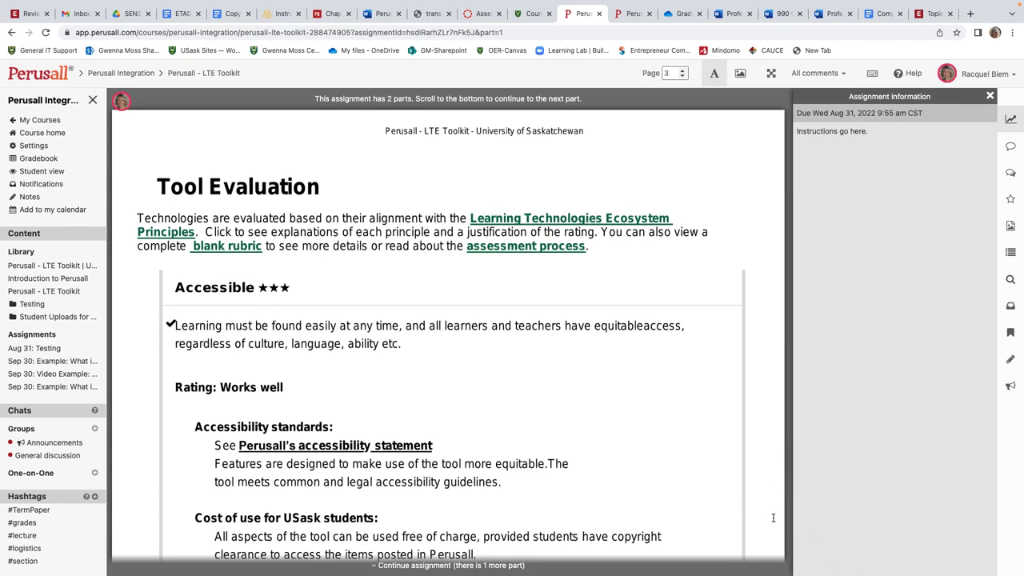
{"action": "left_click", "coordinate": [1011, 120]}
{"action": "left_click", "coordinate": [1011, 121]}
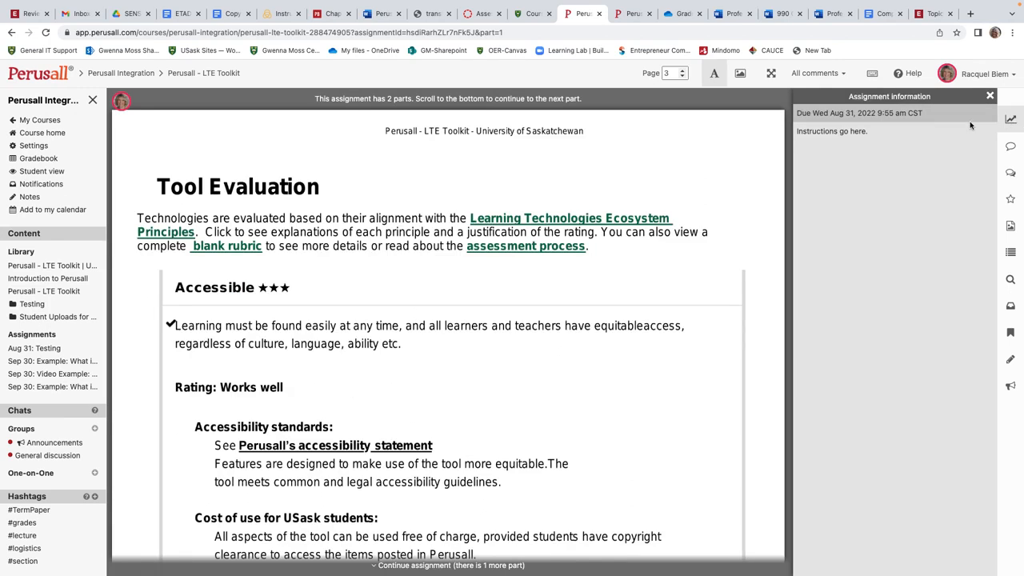